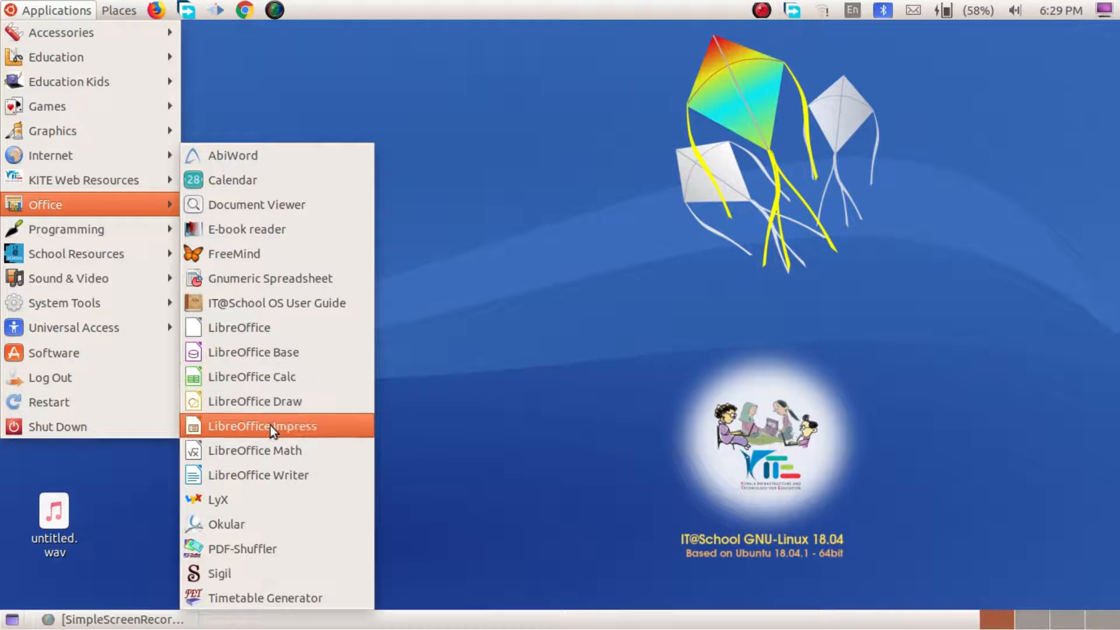
# Step: Open a blank Writer document and start Tools > Mail Merge Wizard
pyautogui.click(298, 476)
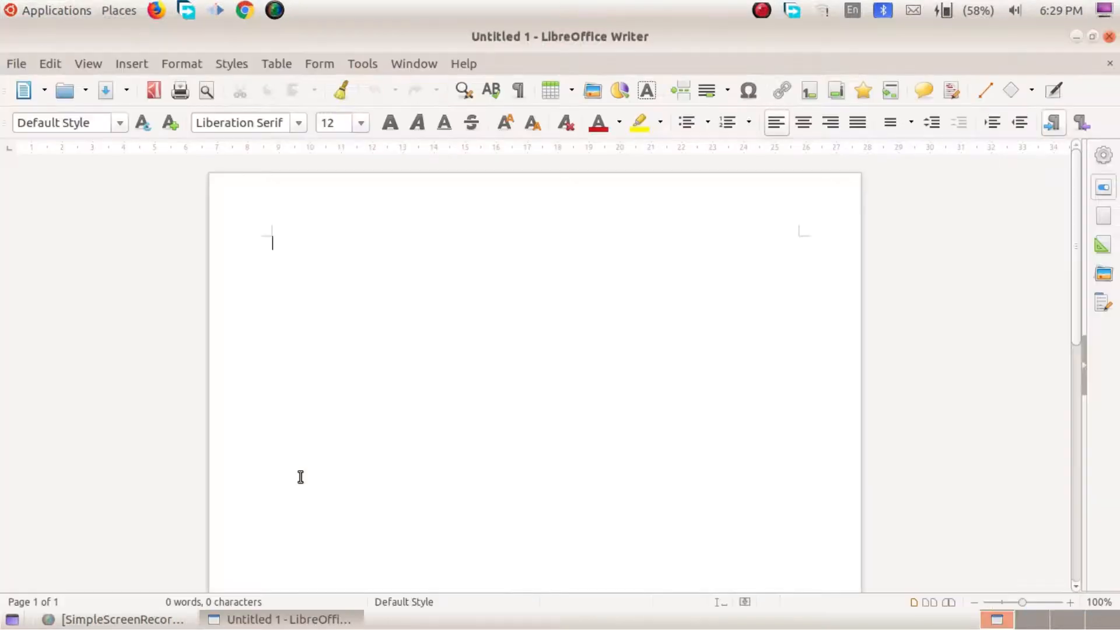
pyautogui.click(373, 57)
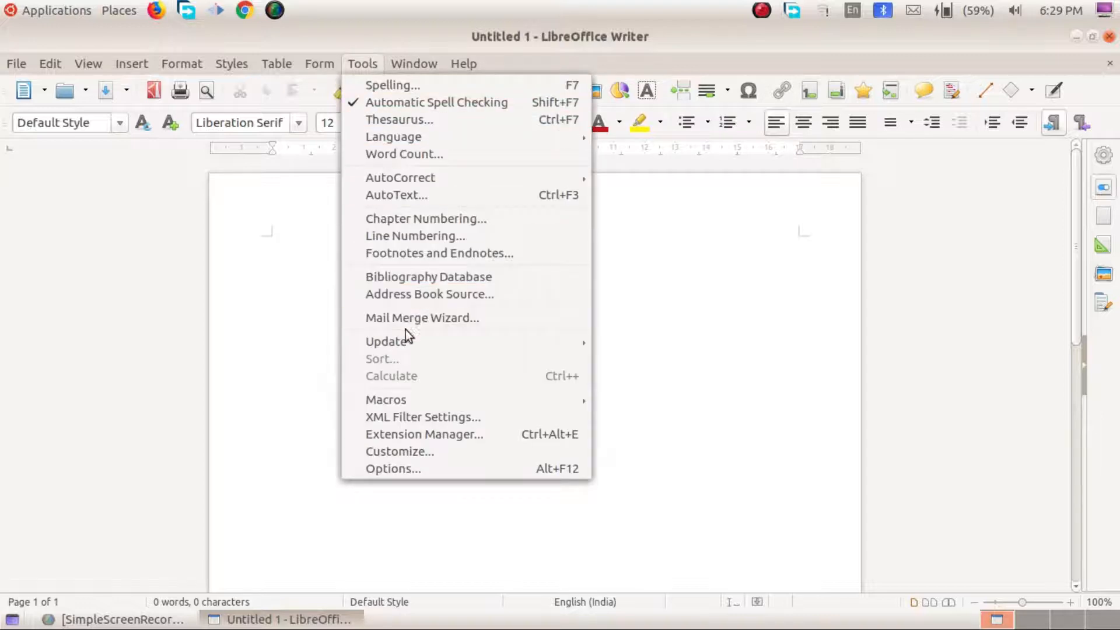
pyautogui.click(535, 322)
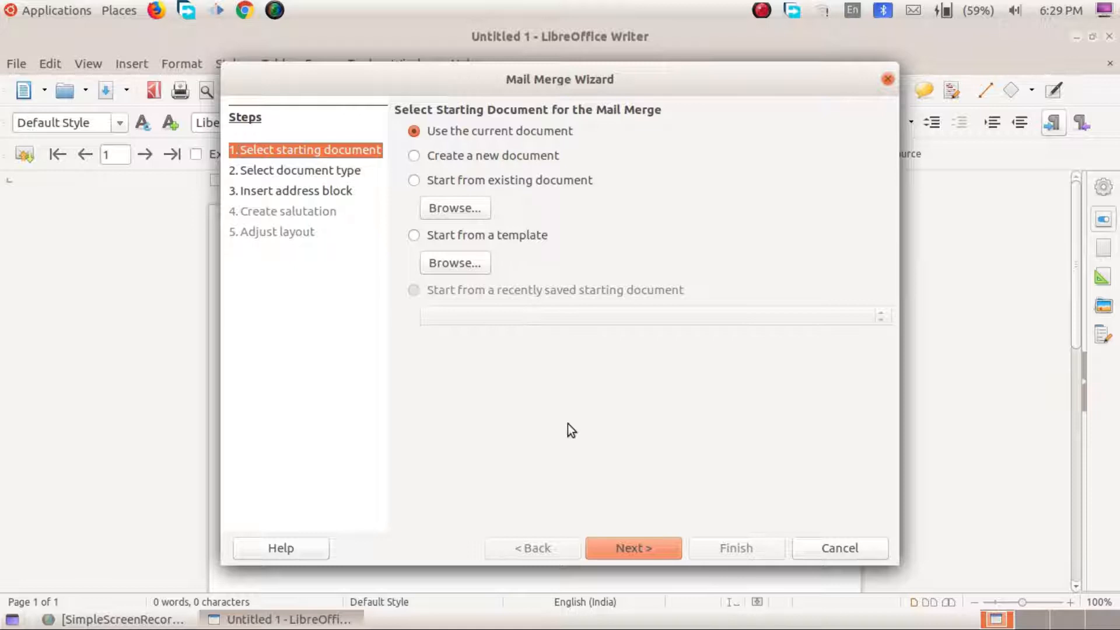
# Step: Choose 'Use the current document' as the starting document and continue to document type
pyautogui.click(521, 158)
pyautogui.click(526, 183)
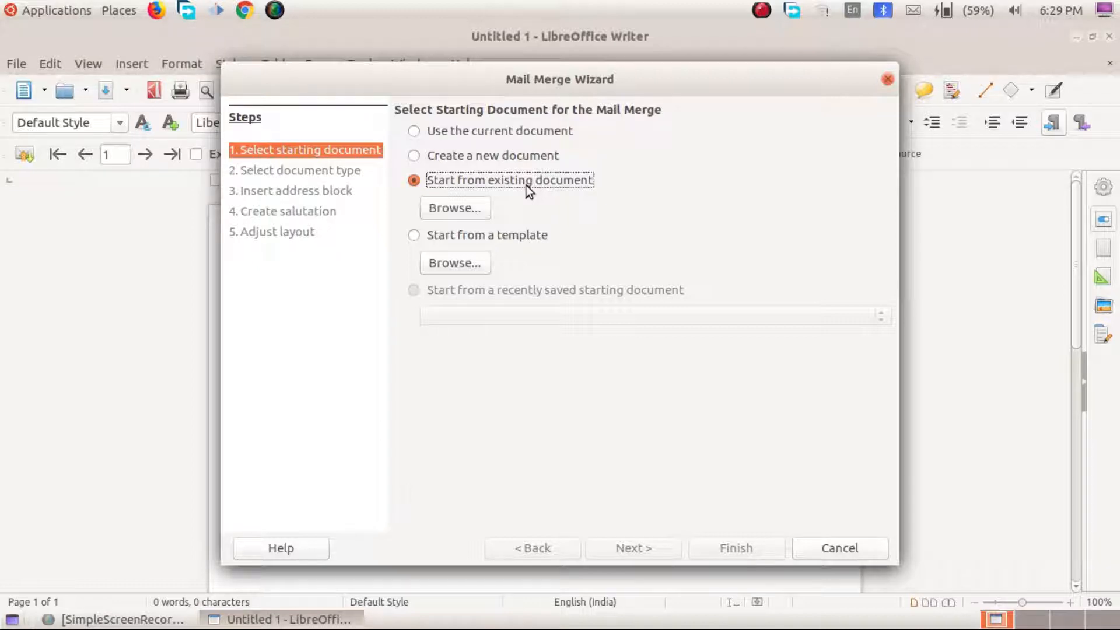
pyautogui.click(498, 136)
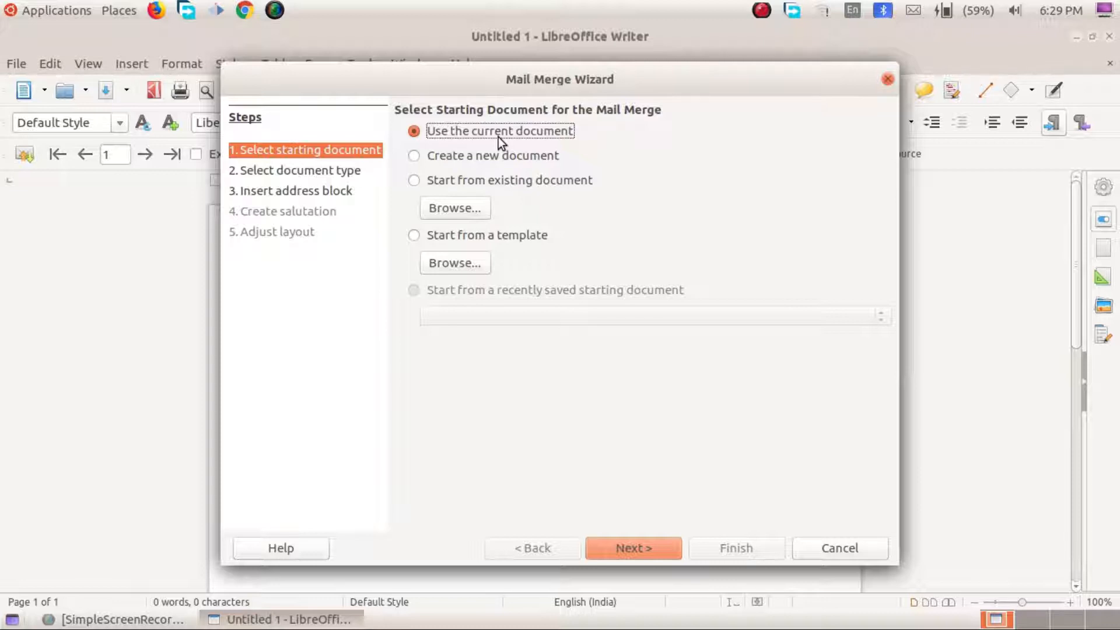
pyautogui.click(647, 541)
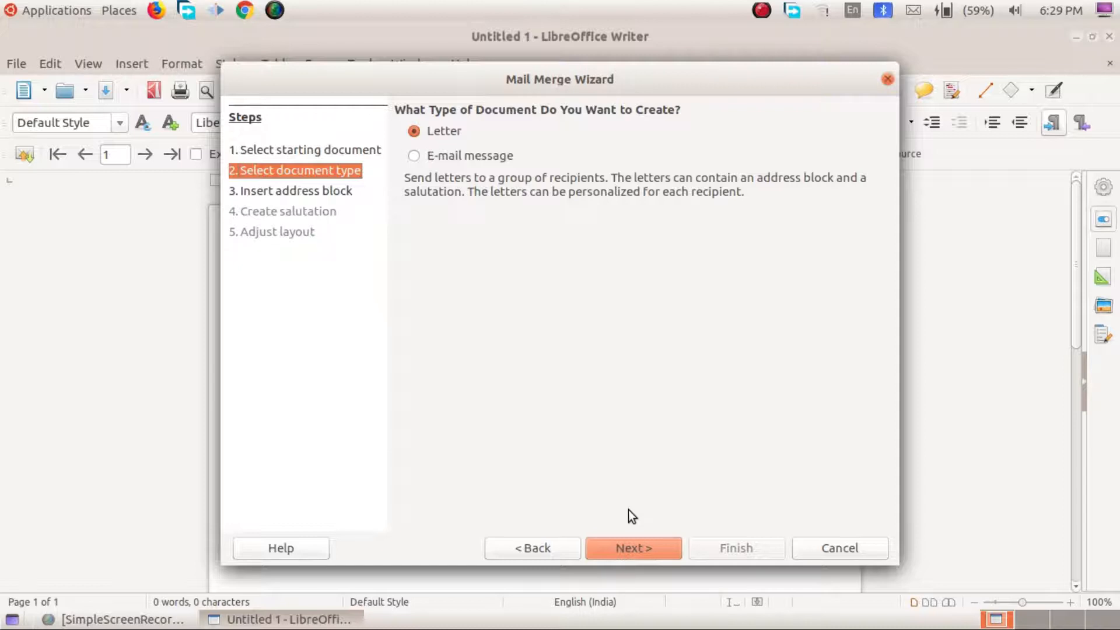
# Step: Set the document type to Letter instead of E-mail message and continue
pyautogui.click(480, 160)
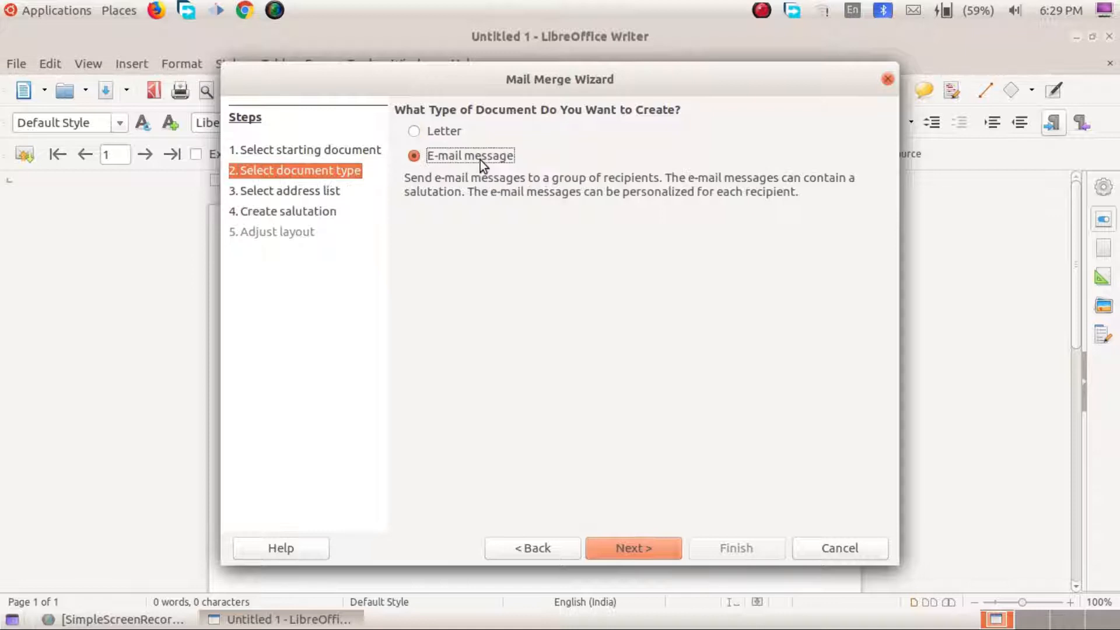
pyautogui.click(457, 131)
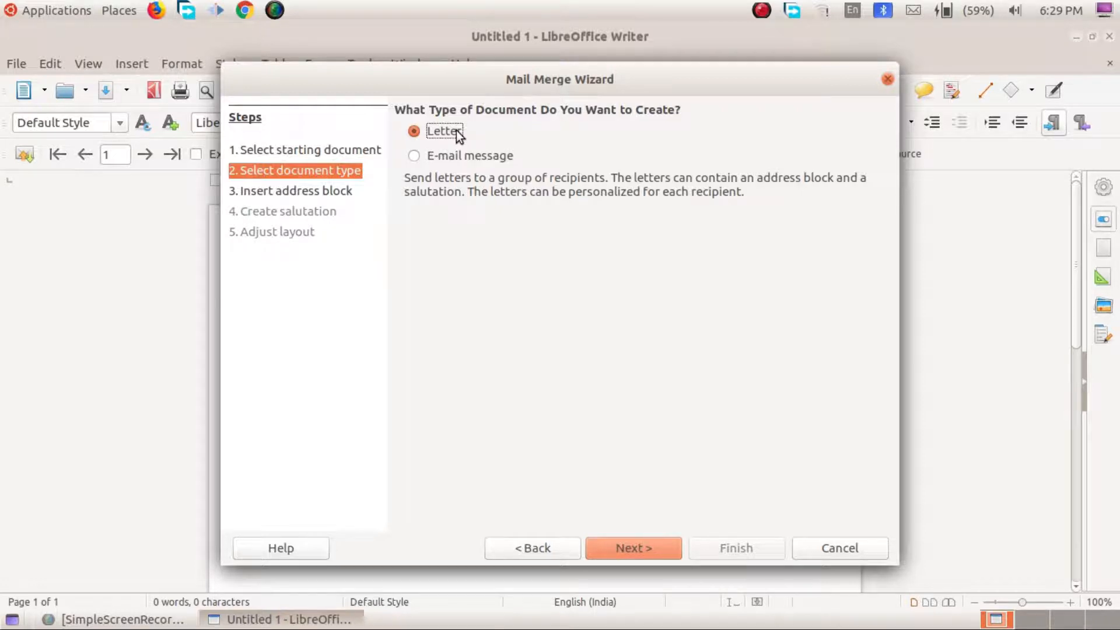
pyautogui.click(660, 552)
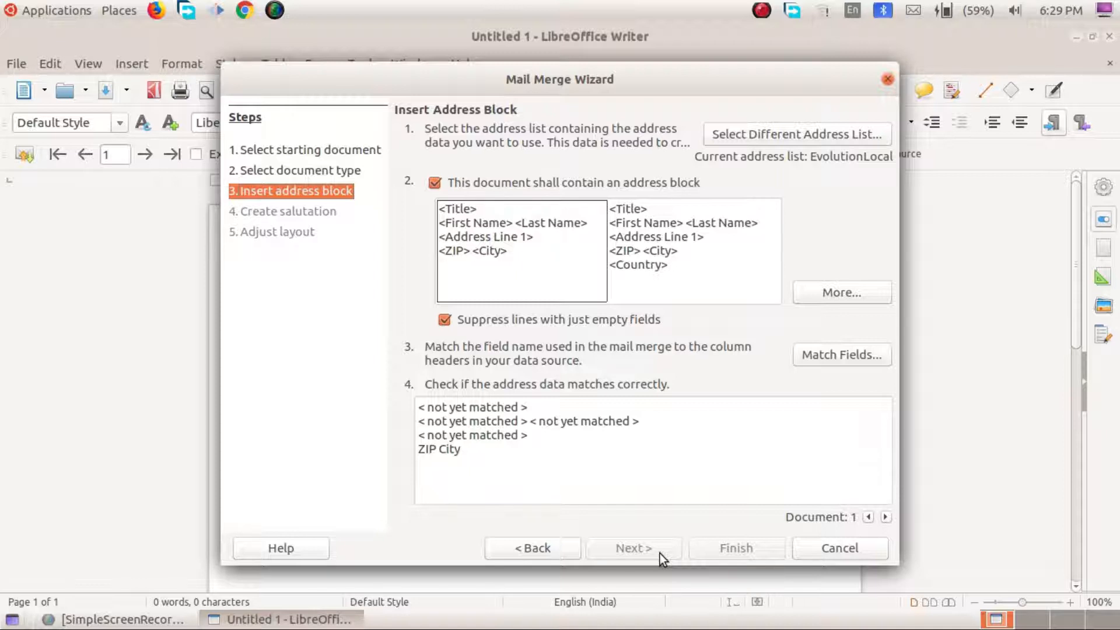
# Step: Keep 'Suppress lines with just empty fields' enabled and bring up Select Different Address List
pyautogui.click(453, 184)
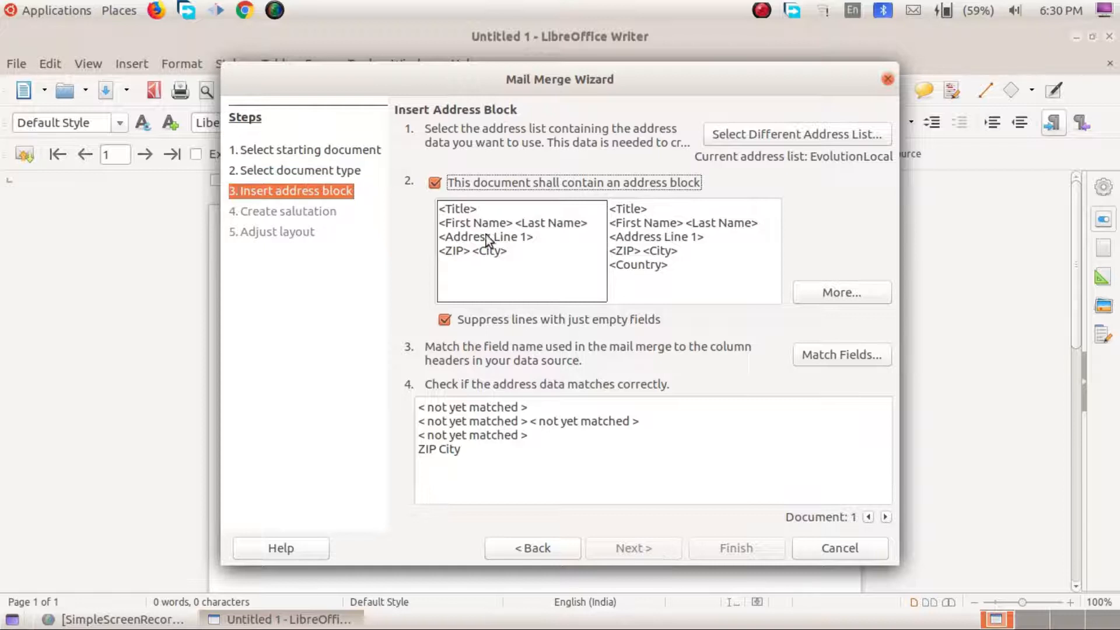
pyautogui.click(453, 322)
pyautogui.click(453, 323)
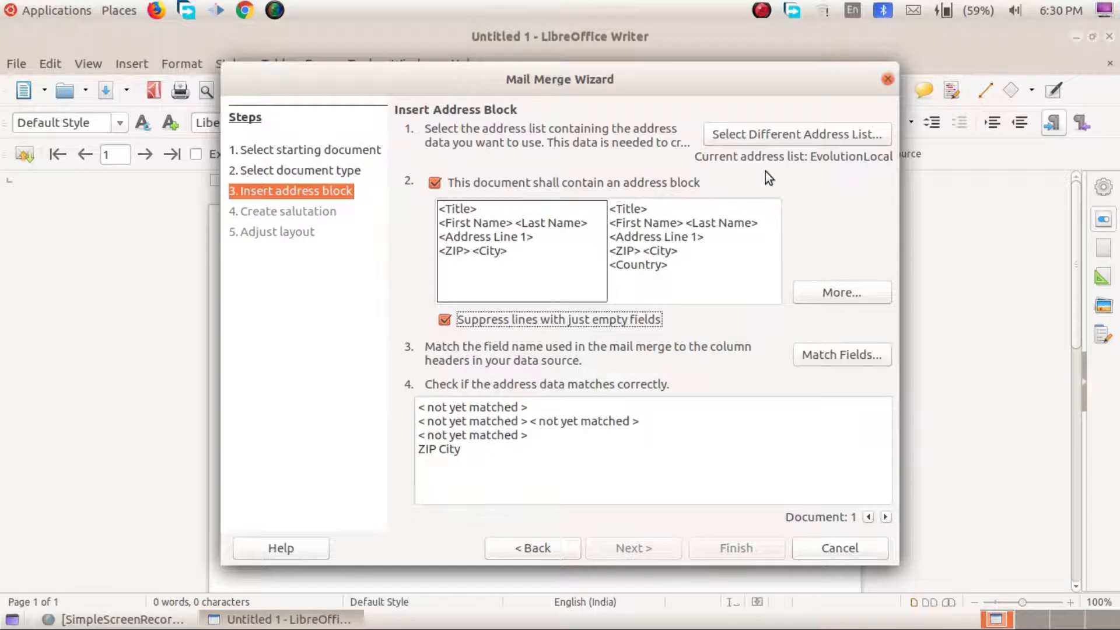
pyautogui.click(764, 133)
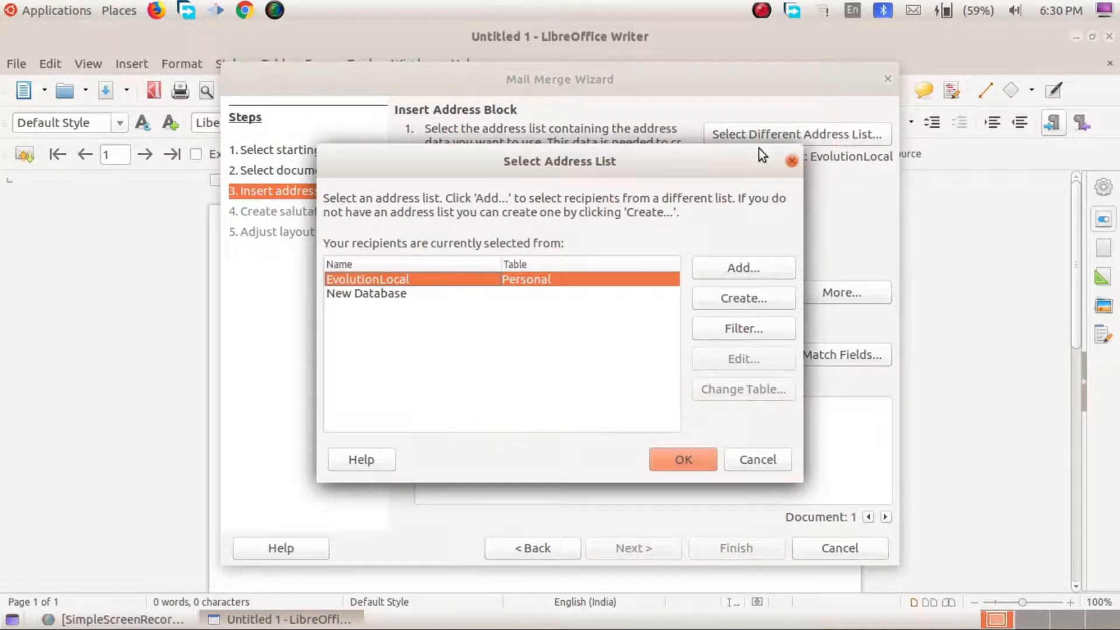
# Step: Create a new address list and bring up its Customize Address List window
pyautogui.moveTo(684, 168); pyautogui.dragTo(729, 143)
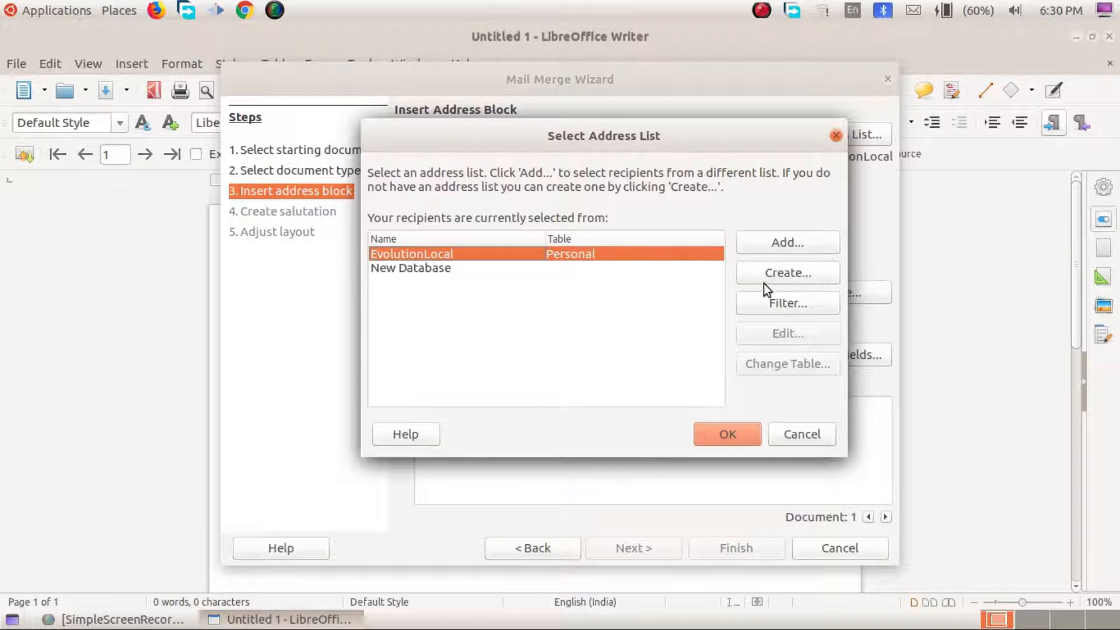
pyautogui.click(784, 274)
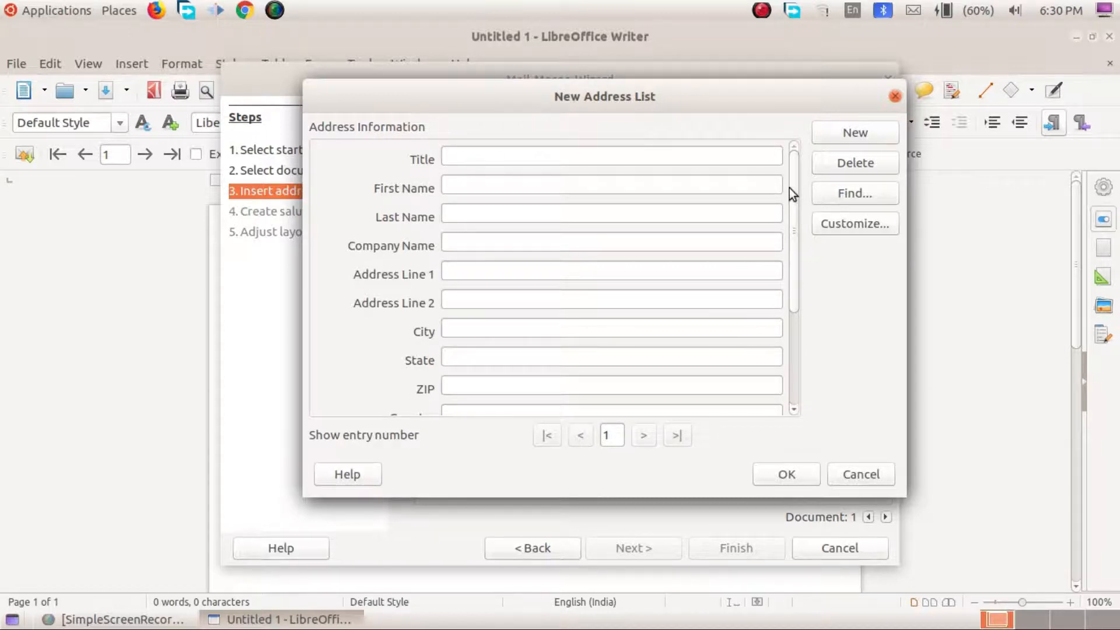
pyautogui.moveTo(791, 197); pyautogui.dragTo(831, 234)
pyautogui.click(830, 229)
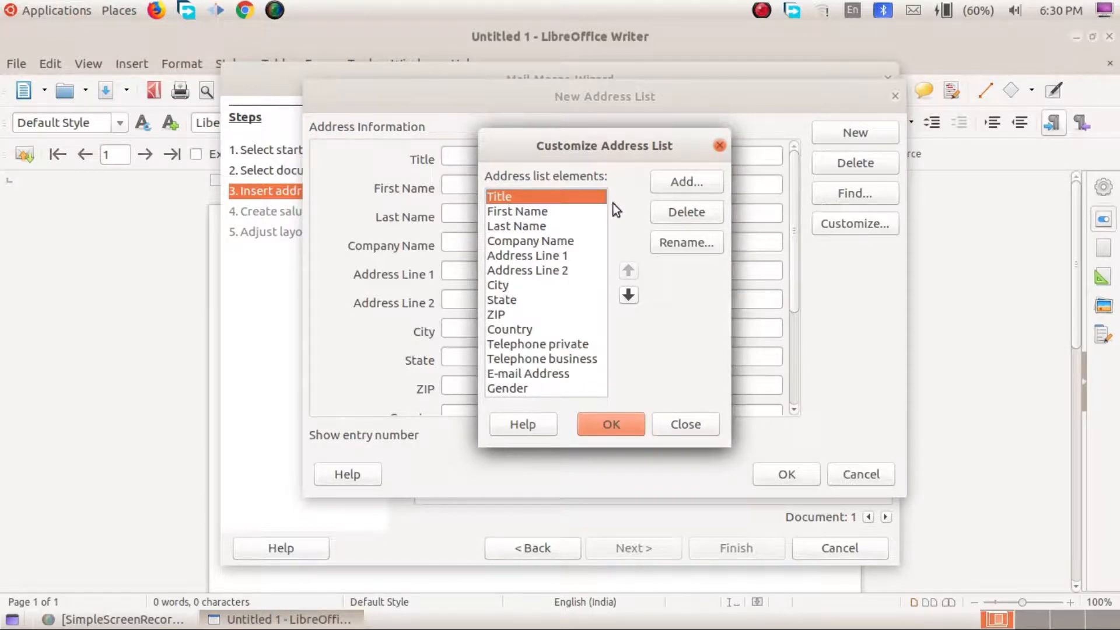
# Step: Delete Title, Last Name and Company Name, and rename First Name to Name
pyautogui.click(676, 213)
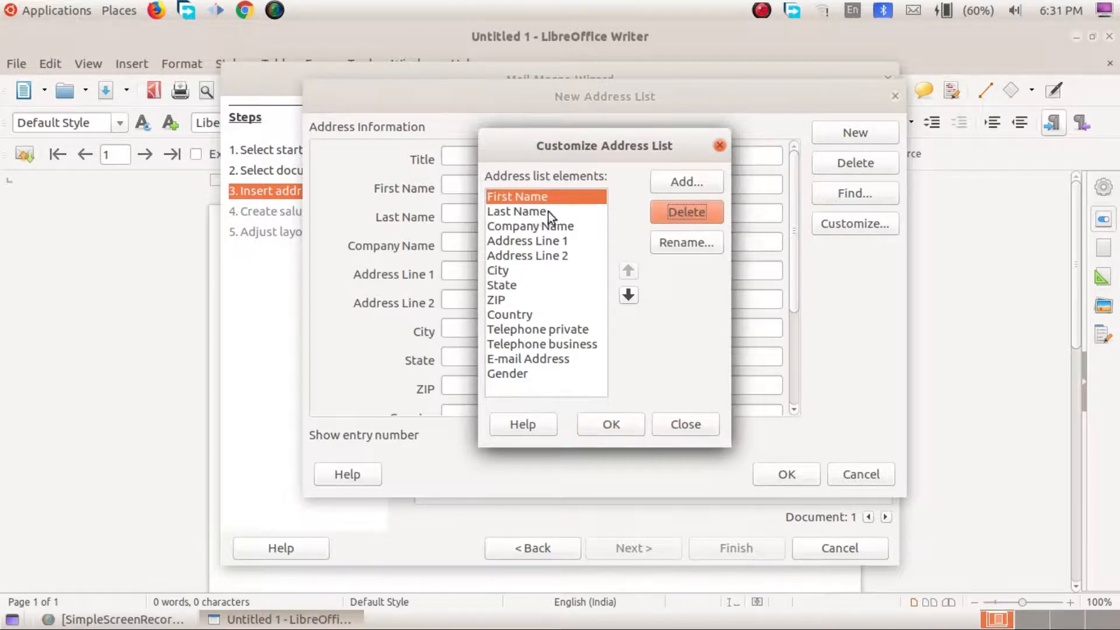
pyautogui.click(549, 212)
pyautogui.click(677, 213)
pyautogui.click(543, 196)
pyautogui.click(665, 242)
pyautogui.hotkey('ctrl', 'Right')
pyautogui.hotkey('ctrl', 'BackSpace')
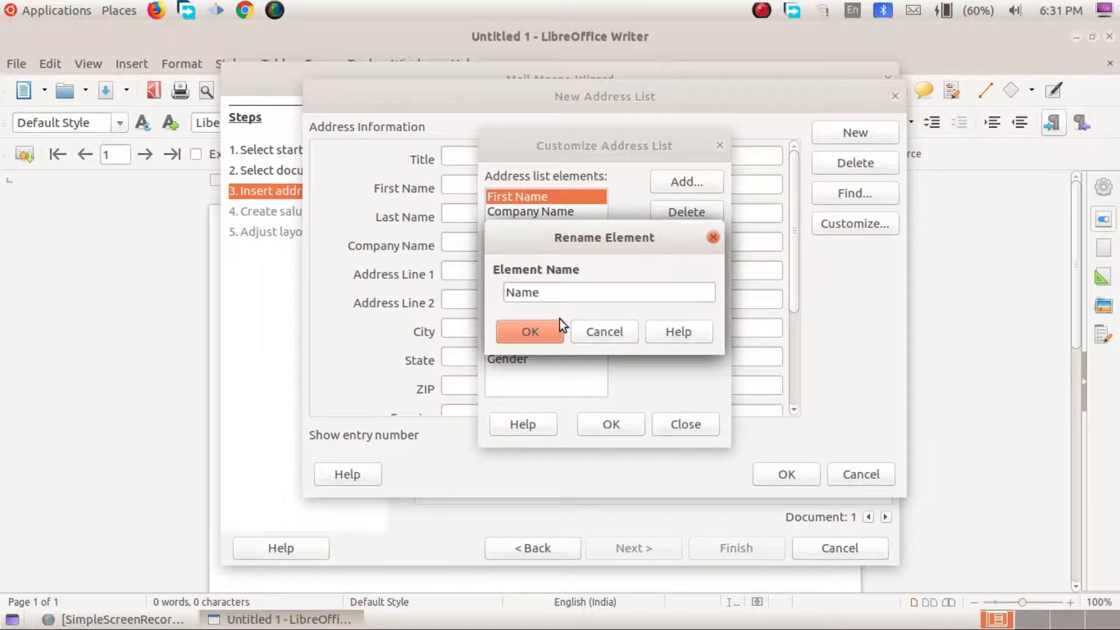
pyautogui.click(546, 330)
pyautogui.click(537, 211)
pyautogui.click(684, 213)
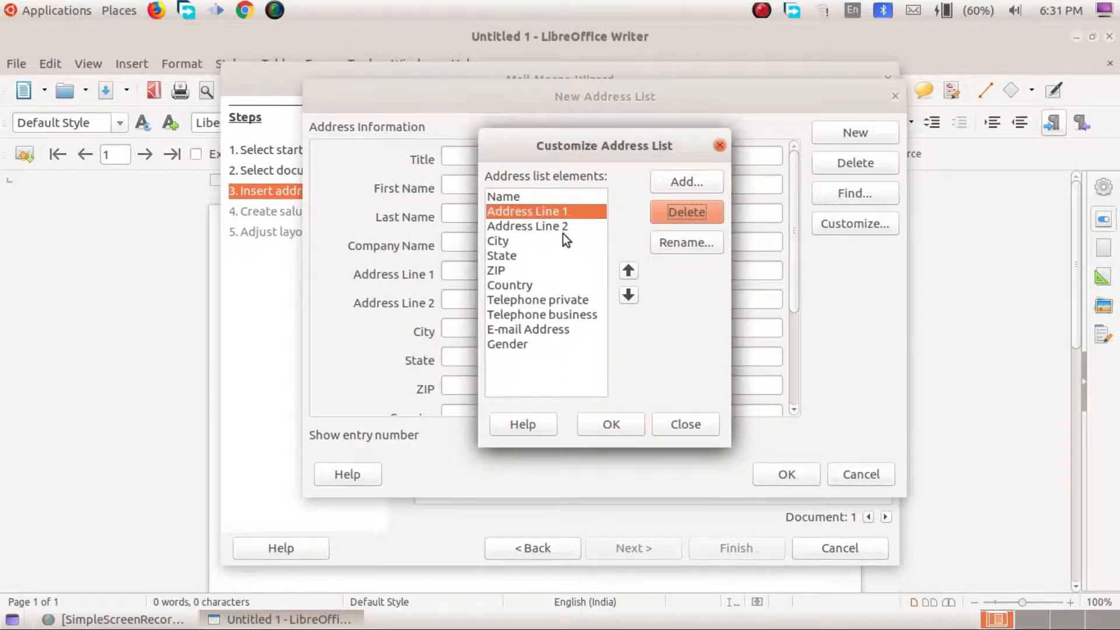
# Step: Rename Address Line 1 to Address and ZIP to PIN, and delete Address Line 2
pyautogui.click(688, 243)
pyautogui.moveTo(552, 294); pyautogui.dragTo(653, 290)
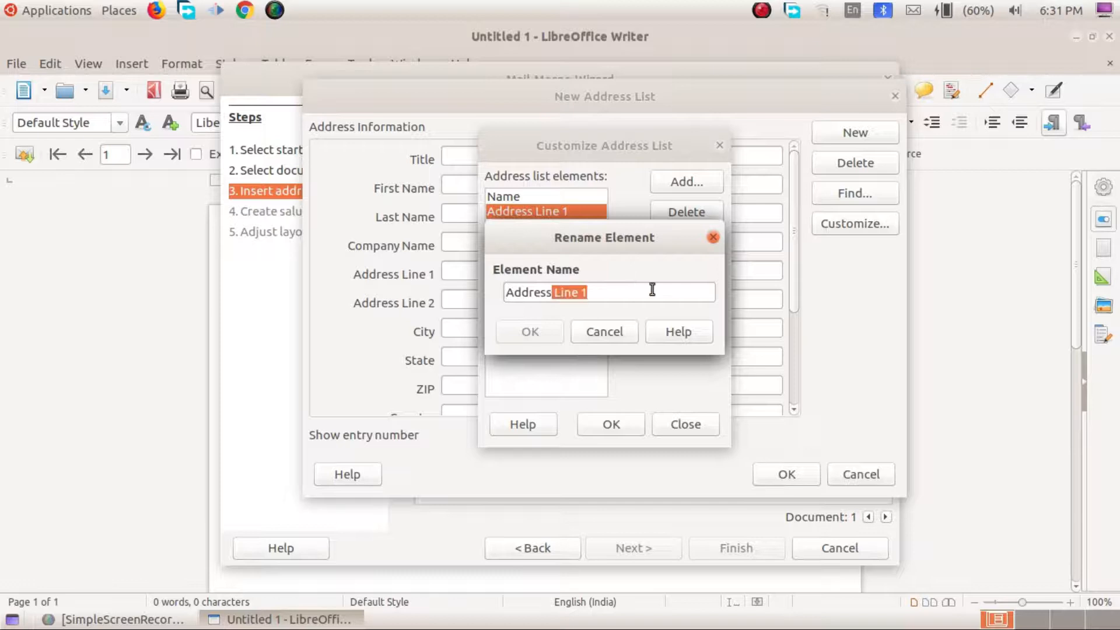
pyautogui.press('BackSpace')
pyautogui.click(533, 331)
pyautogui.click(548, 225)
pyautogui.click(684, 212)
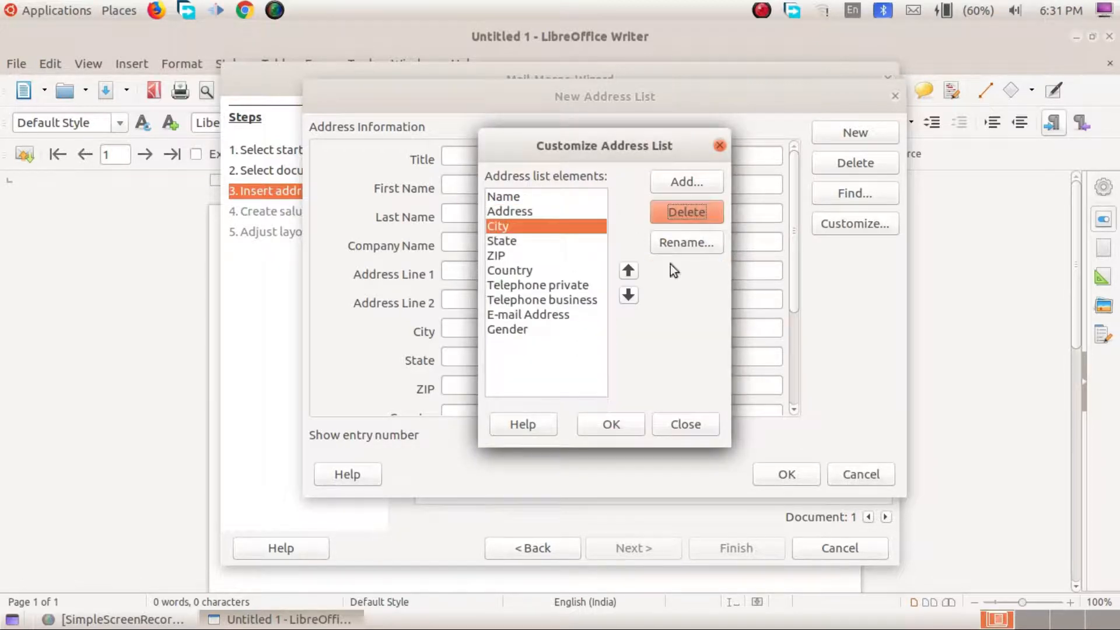
pyautogui.click(511, 256)
pyautogui.click(684, 243)
pyautogui.moveTo(521, 294); pyautogui.dragTo(486, 292)
pyautogui.write('P')
pyautogui.press('BackSpace')
pyautogui.write('PIN')
pyautogui.press('Return')
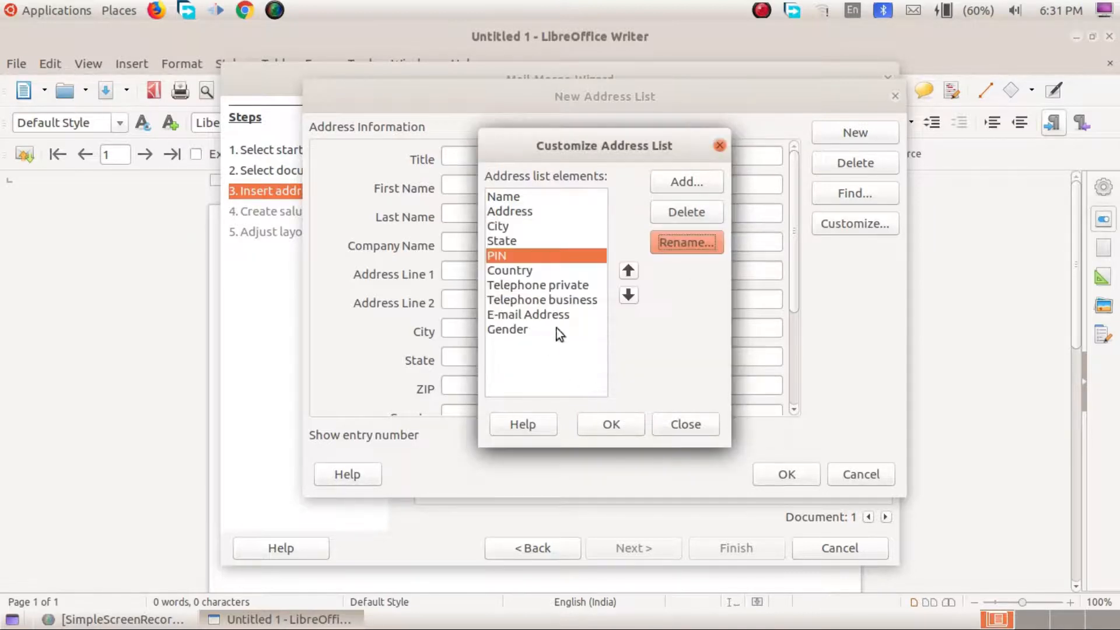
# Step: Delete both Telephone fields, Gender, E-mail Address and Country, then apply the list
pyautogui.click(569, 286)
pyautogui.click(691, 217)
pyautogui.click(692, 217)
pyautogui.click(517, 303)
pyautogui.click(710, 207)
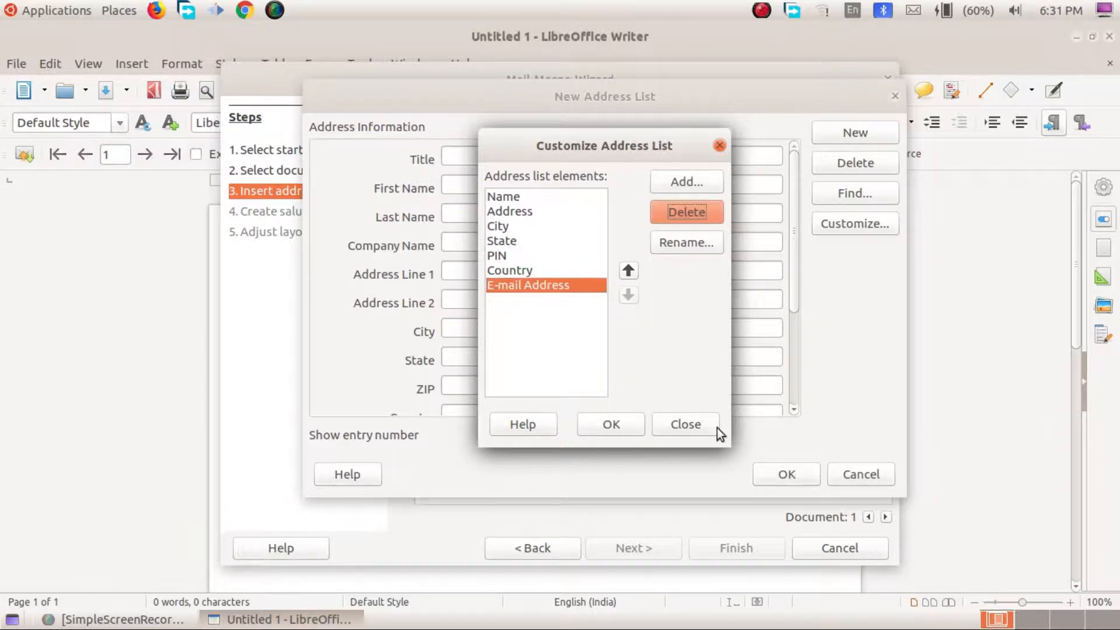
pyautogui.click(691, 218)
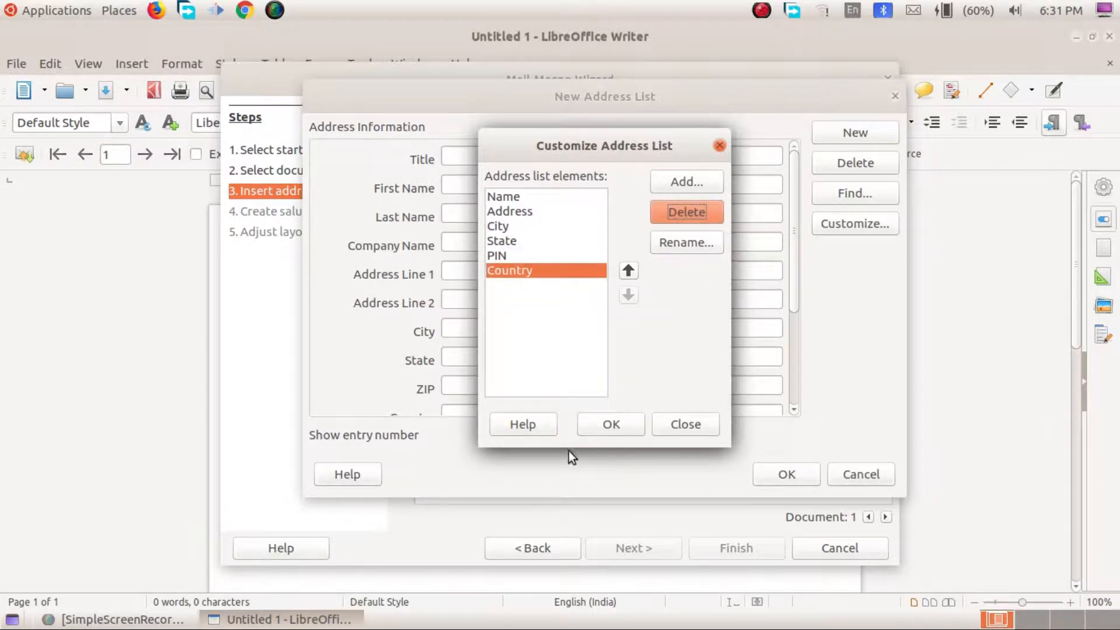
pyautogui.click(682, 211)
pyautogui.click(523, 228)
pyautogui.click(525, 256)
pyautogui.click(610, 426)
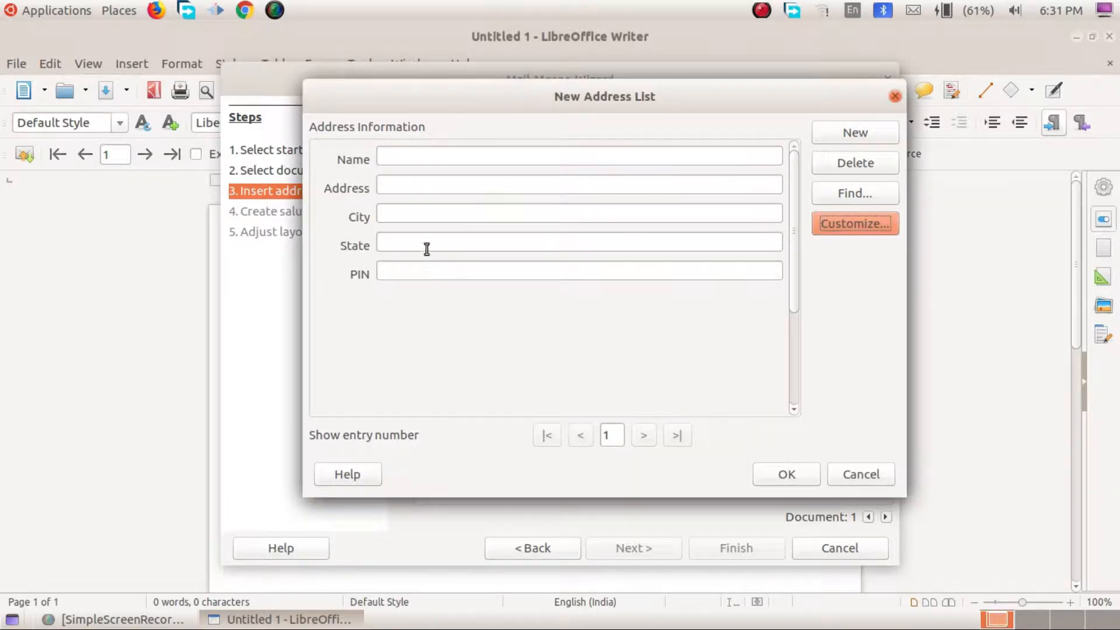
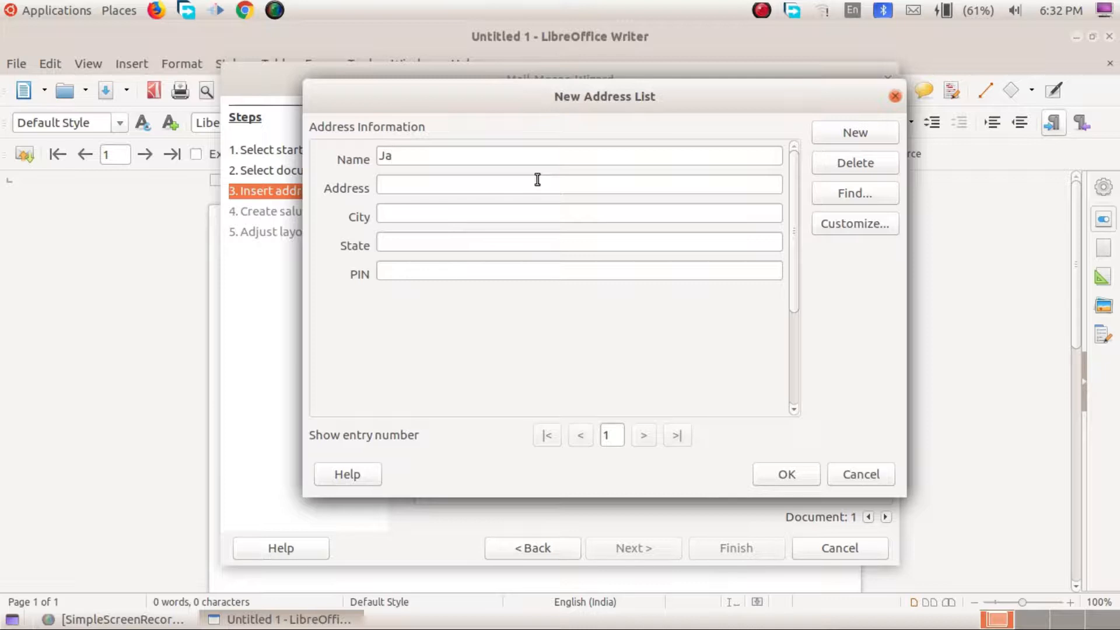
# Step: Enter the first friend's name, address, city, state and PIN code
pyautogui.press('Tab')
pyautogui.click(423, 205)
pyautogui.write('Tirur')
pyautogui.click(505, 240)
pyautogui.write('Kerala')
pyautogui.click(490, 274)
pyautogui.write('676301')
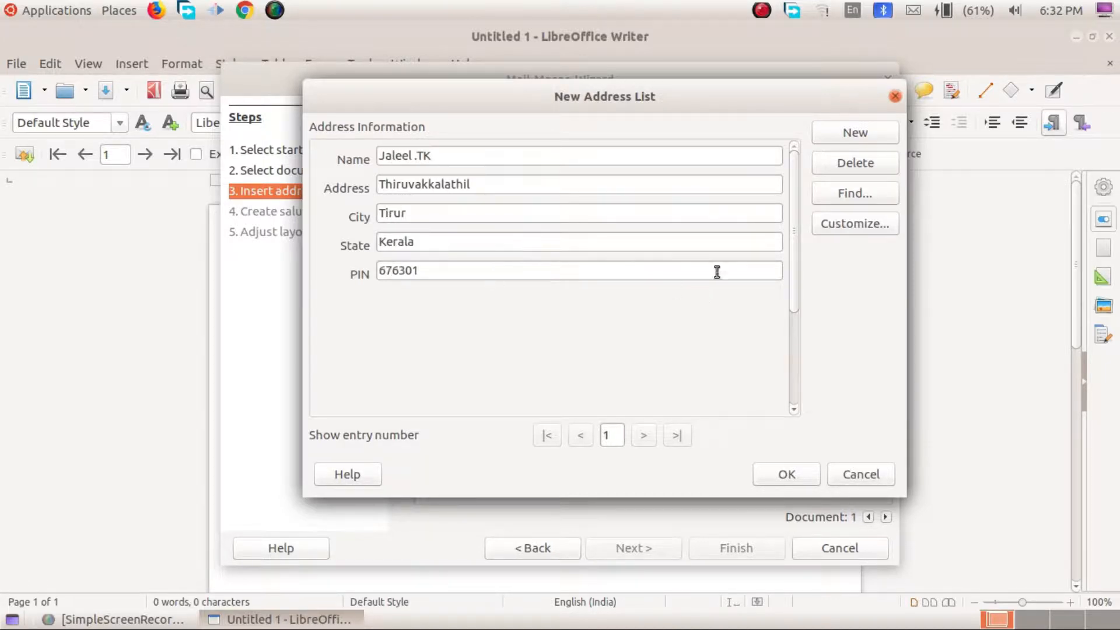
# Step: Add a second entry with another friend's name, address, city, state and PIN
pyautogui.click(855, 133)
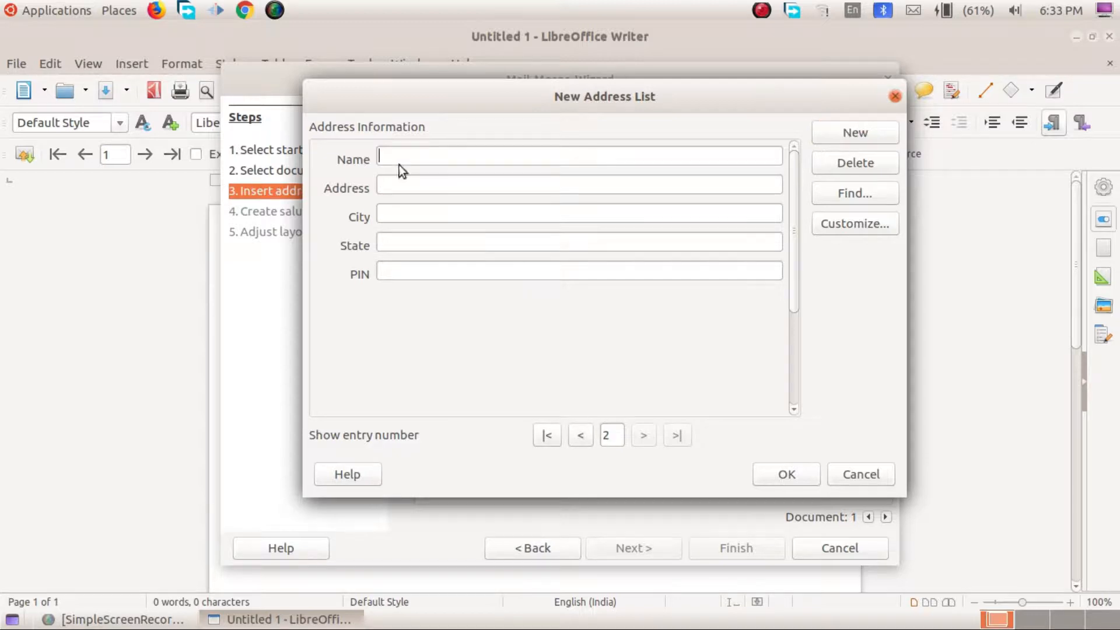
pyautogui.press('Tab')
pyautogui.click(447, 216)
pyautogui.write('Tirunavaya')
pyautogui.click(435, 239)
pyautogui.write('Kerala')
pyautogui.click(432, 280)
pyautogui.write('676301')
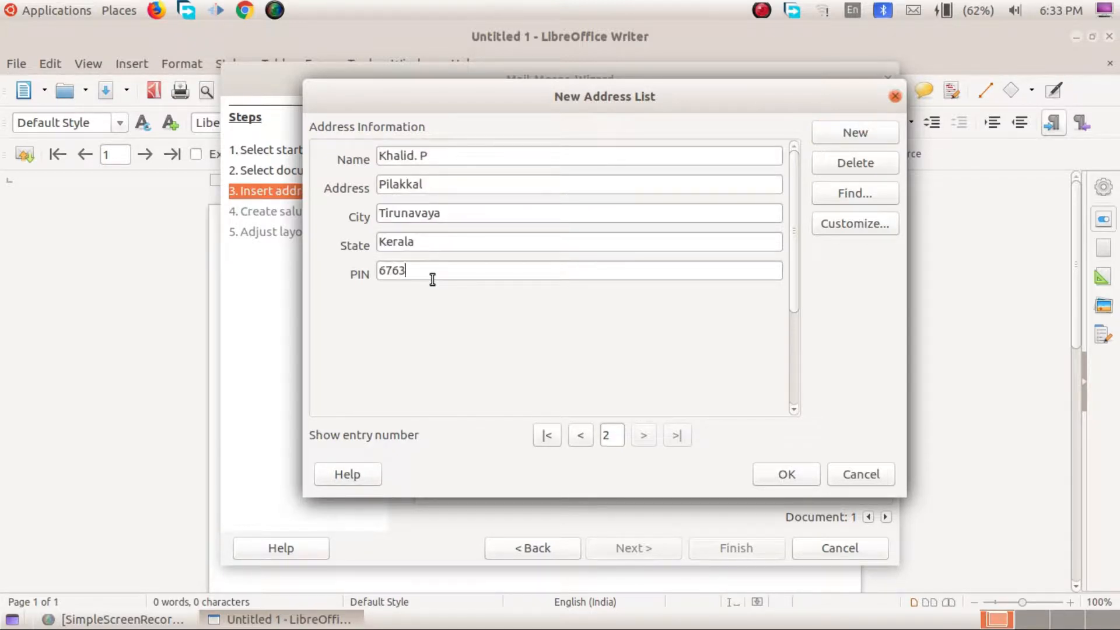
# Step: Add a third entry with name, city and state, then name the list file Friends
pyautogui.click(855, 133)
pyautogui.click(402, 160)
pyautogui.click(474, 179)
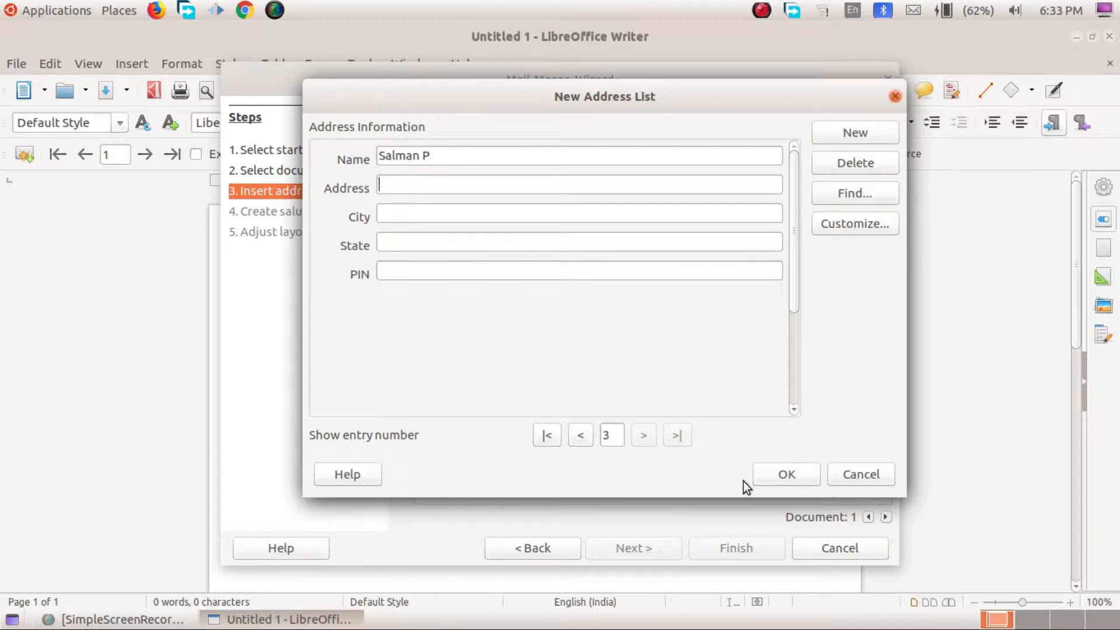
pyautogui.click(430, 215)
pyautogui.write('Tir')
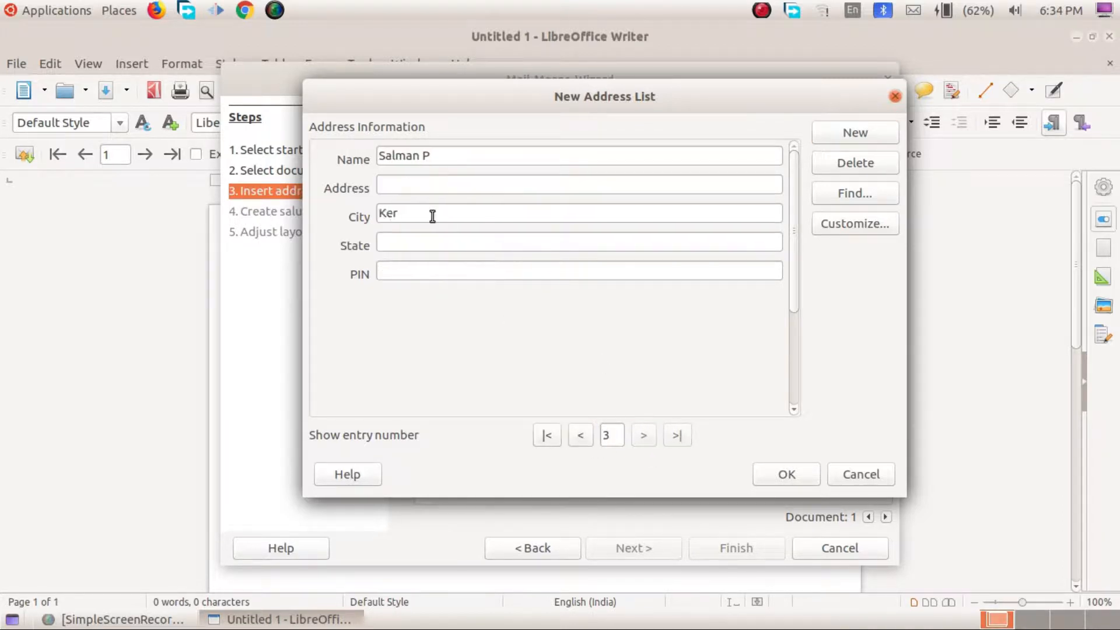
pyautogui.write('ur')
pyautogui.click(418, 242)
pyautogui.write('Kerala')
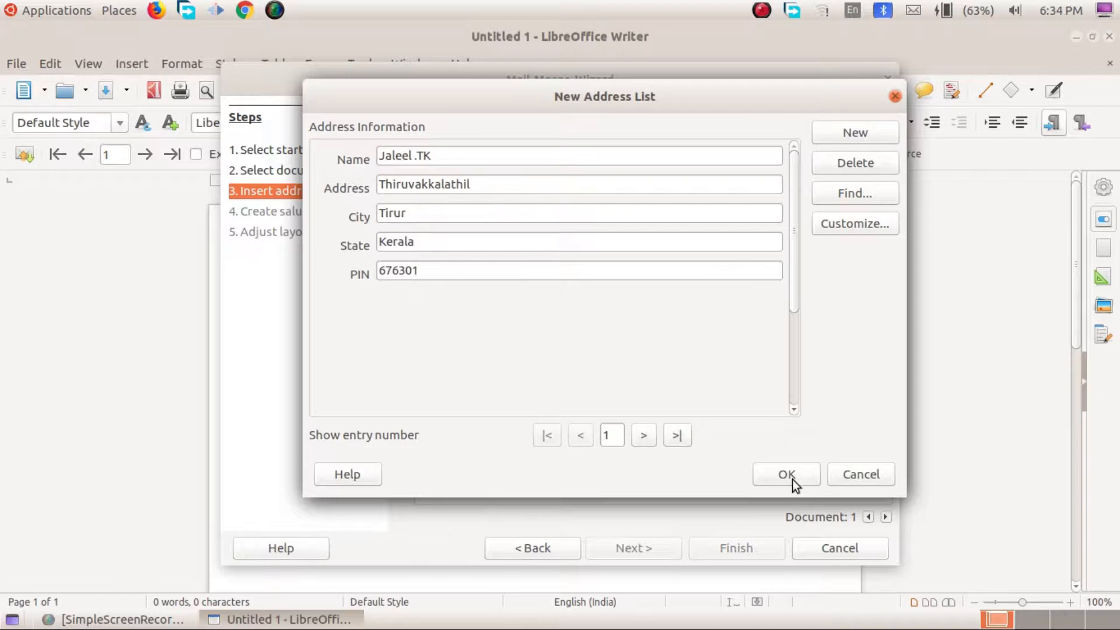
pyautogui.click(790, 474)
pyautogui.write('Friends')
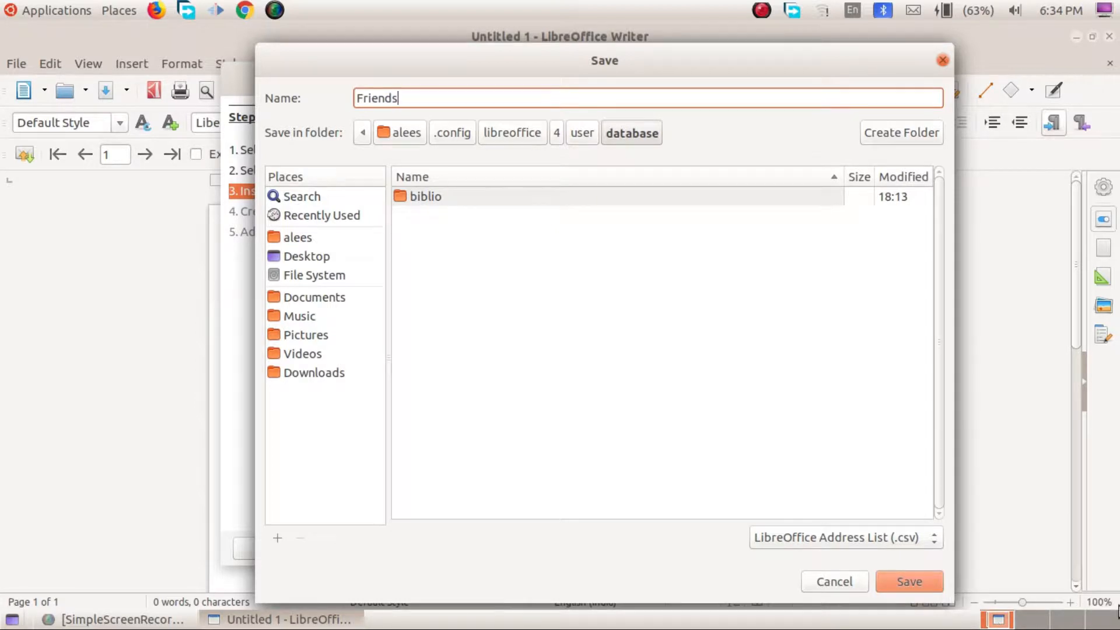
# Step: Save the Friends list and confirm it as the mail merge address list
pyautogui.click(895, 586)
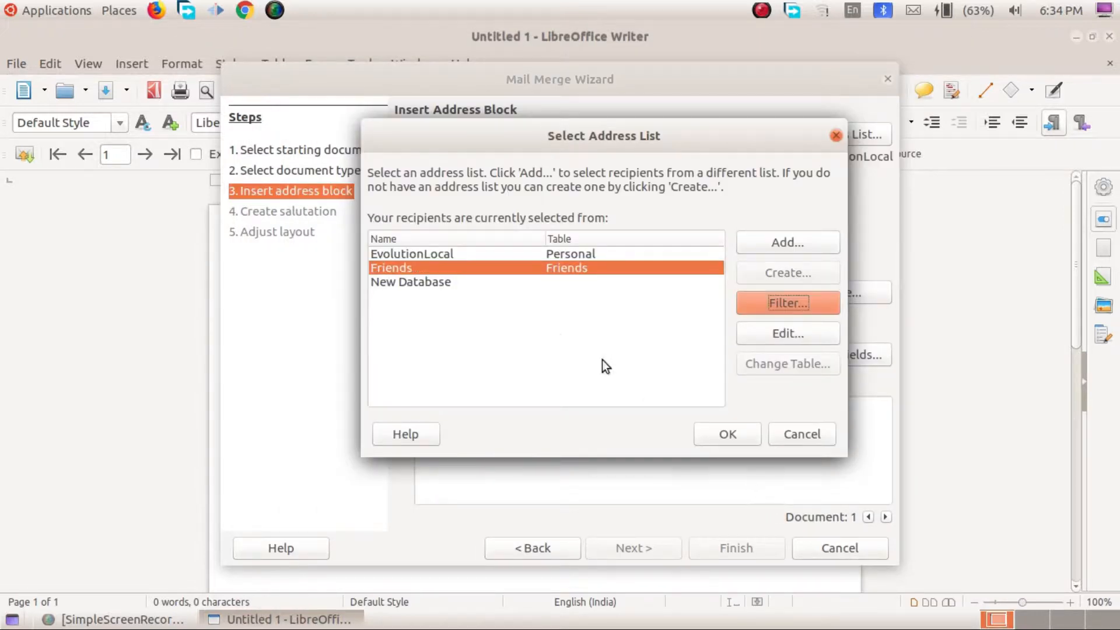
pyautogui.click(413, 282)
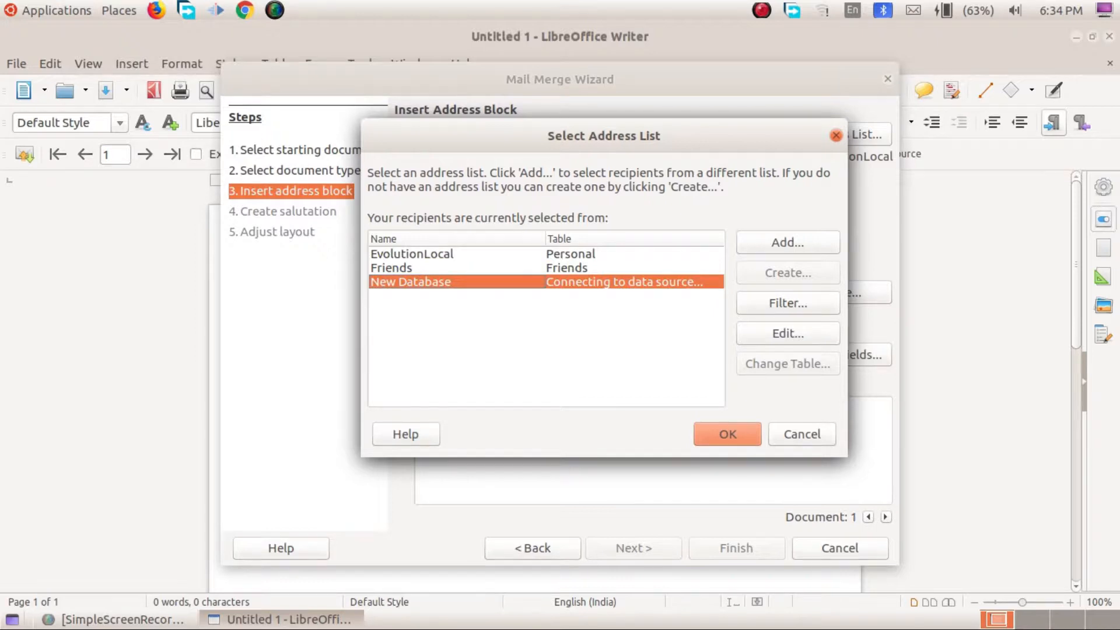
pyautogui.click(406, 269)
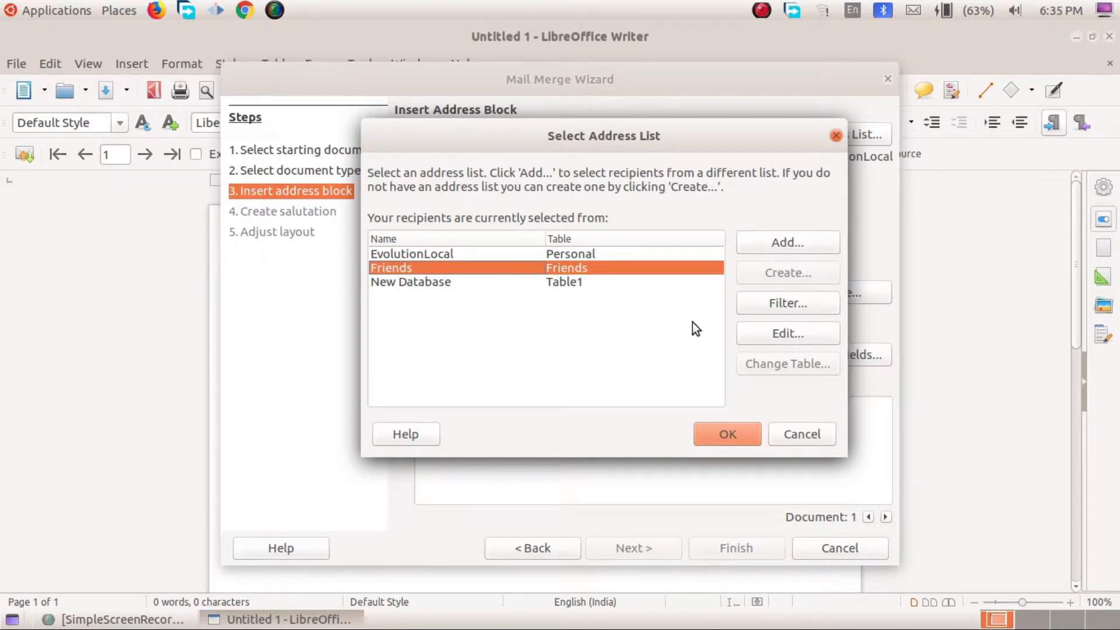
pyautogui.click(741, 434)
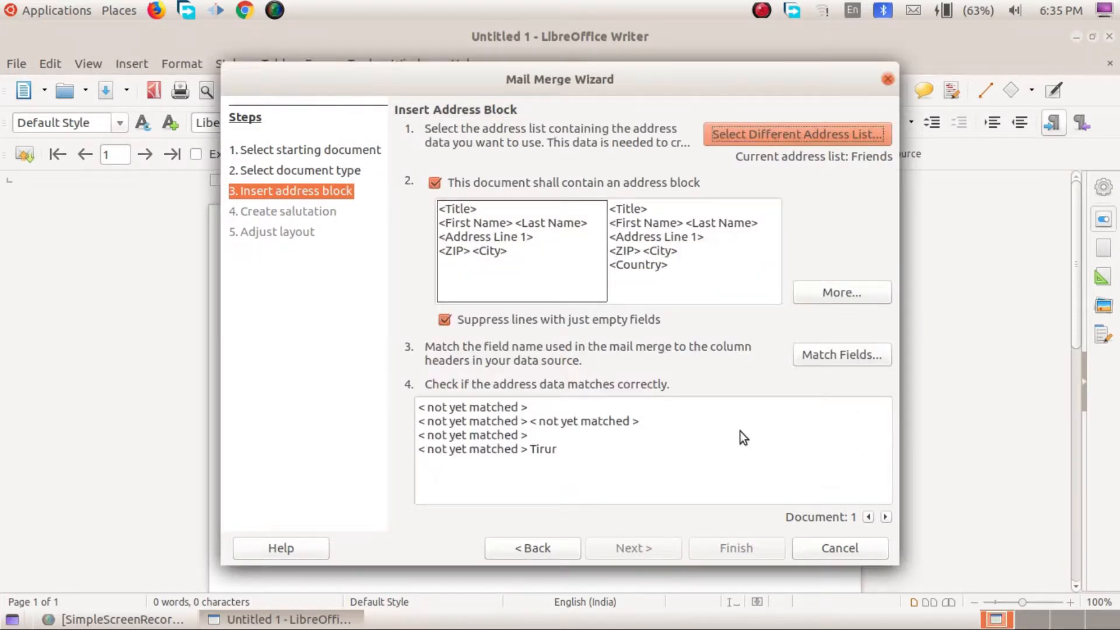